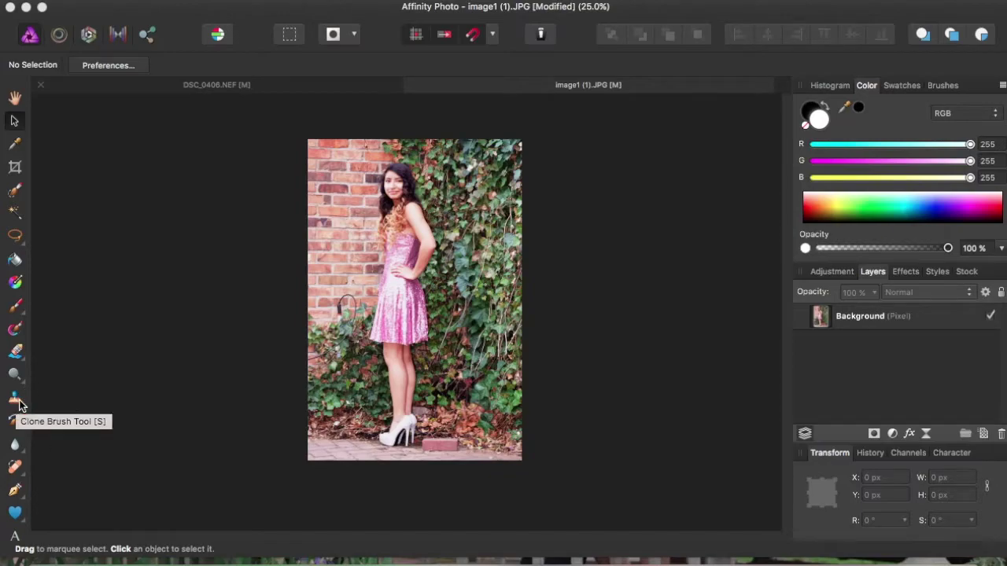
Select the Clone Brush on the Background layer, confirm 0% hardness, and zoom to 50%
left_click(16, 399)
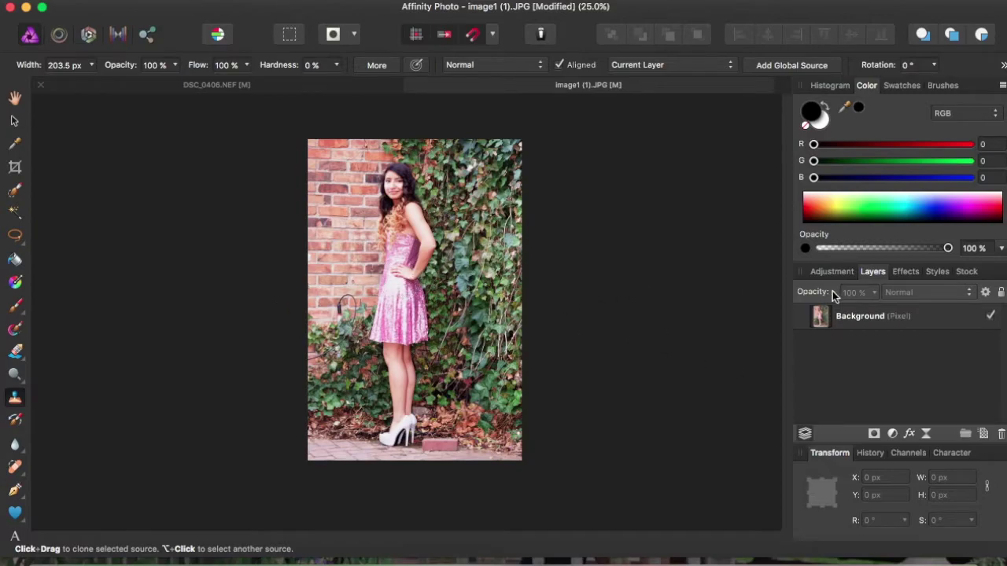
left_click(889, 322)
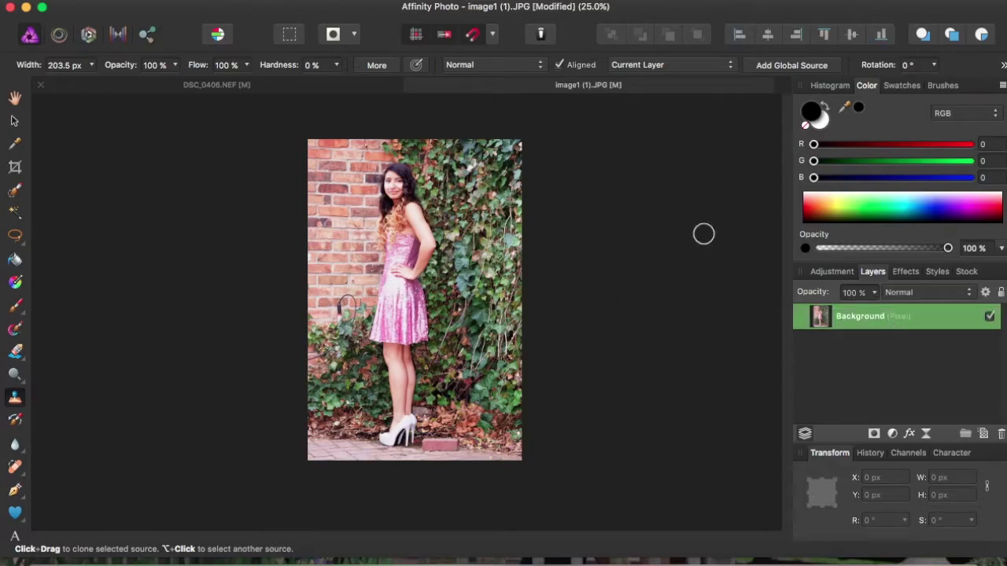
left_click(338, 66)
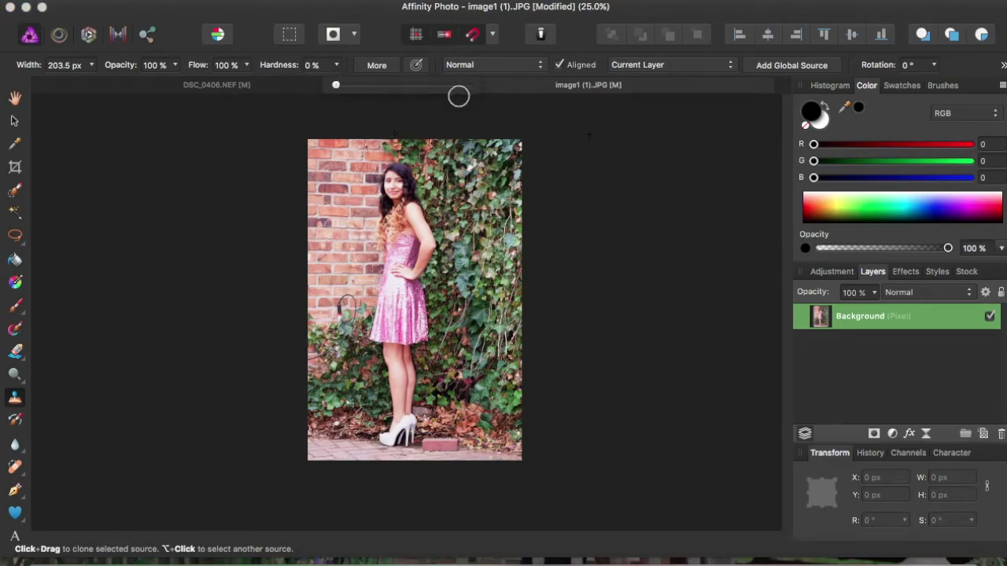
left_click(339, 69)
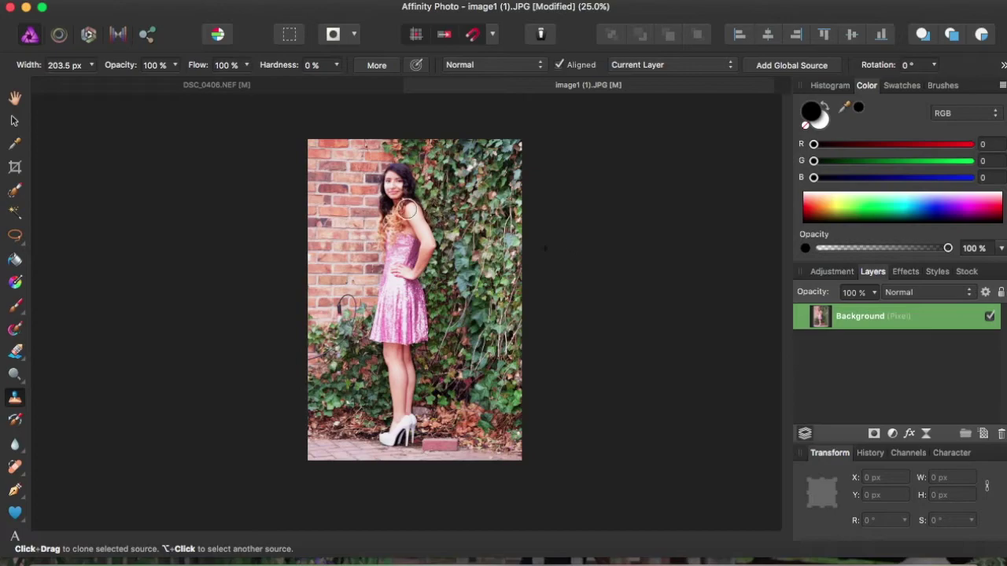
key("super+equal")
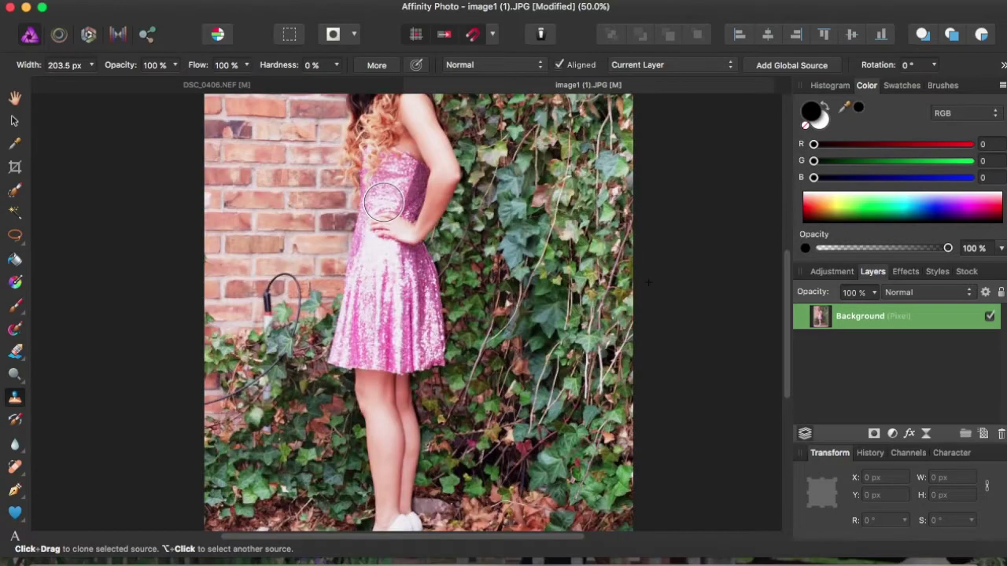
Clone ivy over the top-left corner bricks and the brick rows along the left edge
left_click_drag(786, 270, 787, 208)
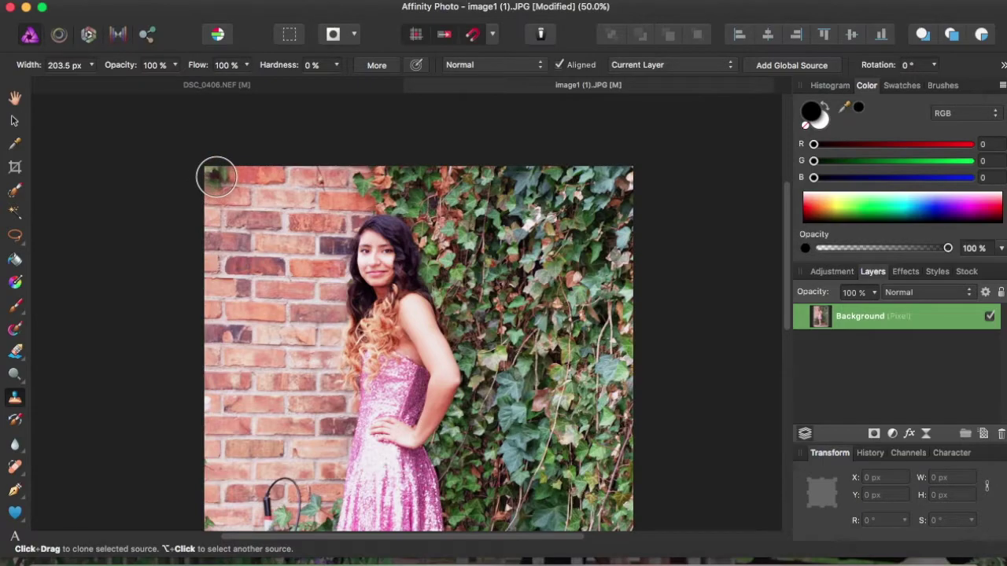
mouse_move(214, 175)
left_mouse_down()
mouse_move(366, 184)
mouse_move(216, 197)
mouse_move(221, 213)
mouse_move(355, 206)
left_mouse_up()
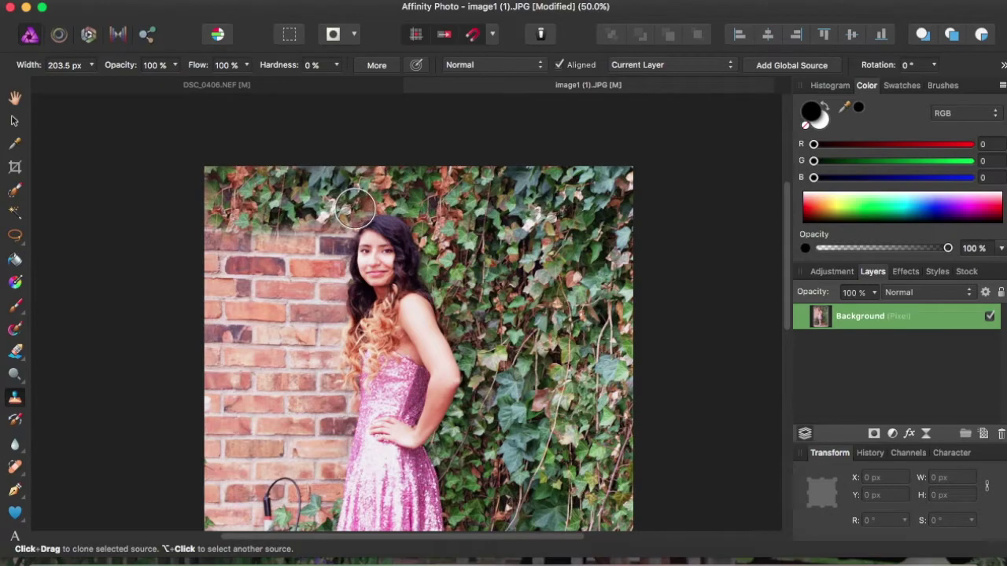
mouse_move(198, 247)
left_mouse_down()
mouse_move(220, 240)
mouse_move(219, 257)
mouse_move(218, 246)
mouse_move(261, 250)
mouse_move(226, 198)
mouse_move(205, 245)
mouse_move(212, 254)
mouse_move(322, 242)
mouse_move(338, 225)
mouse_move(332, 297)
mouse_move(291, 272)
mouse_move(214, 284)
mouse_move(232, 307)
mouse_move(328, 323)
left_mouse_up()
Undo the messy ivy clone strokes on the upper-left brick wall
left_click(293, 413)
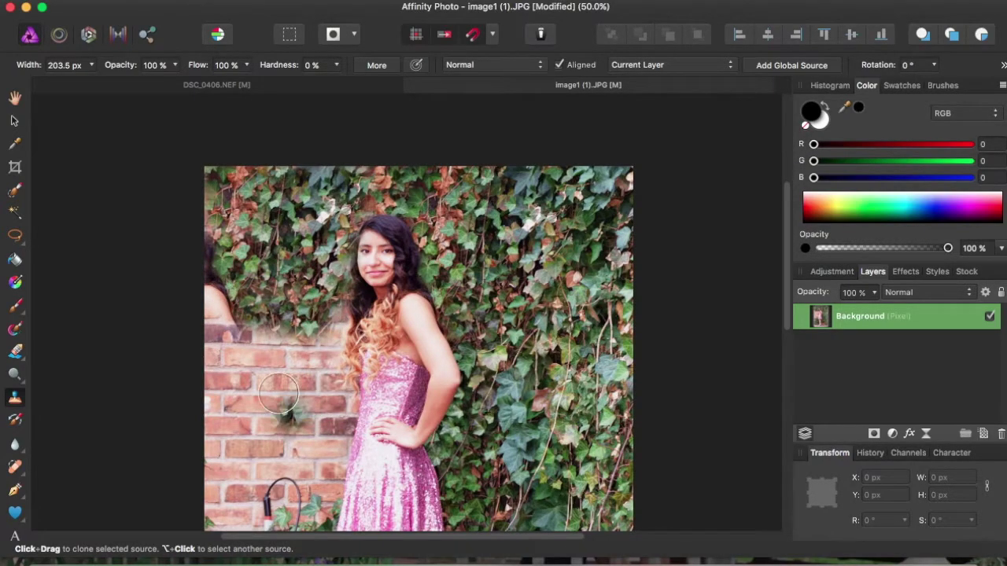
key("super+z")
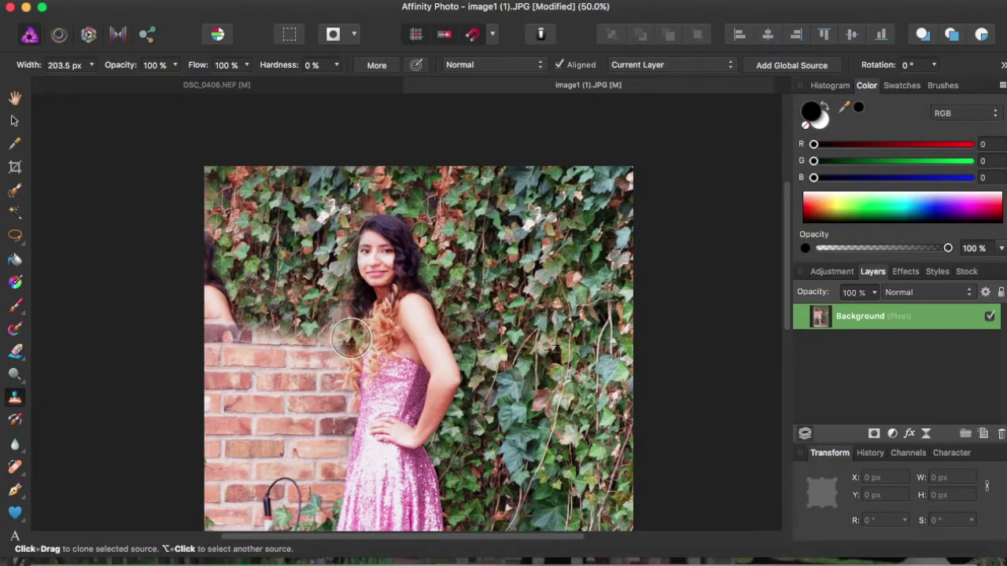
key("super+z")
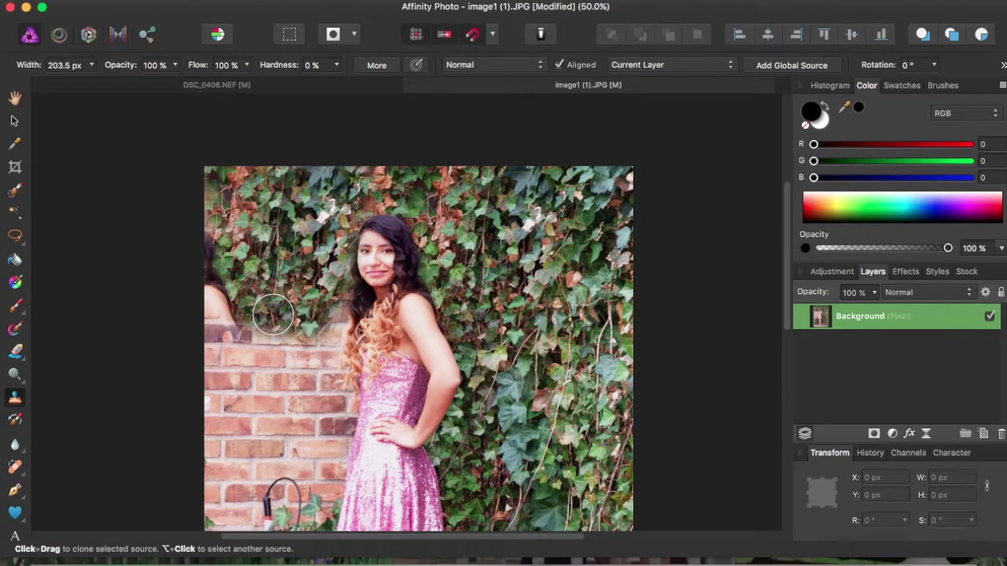
key("super+z")
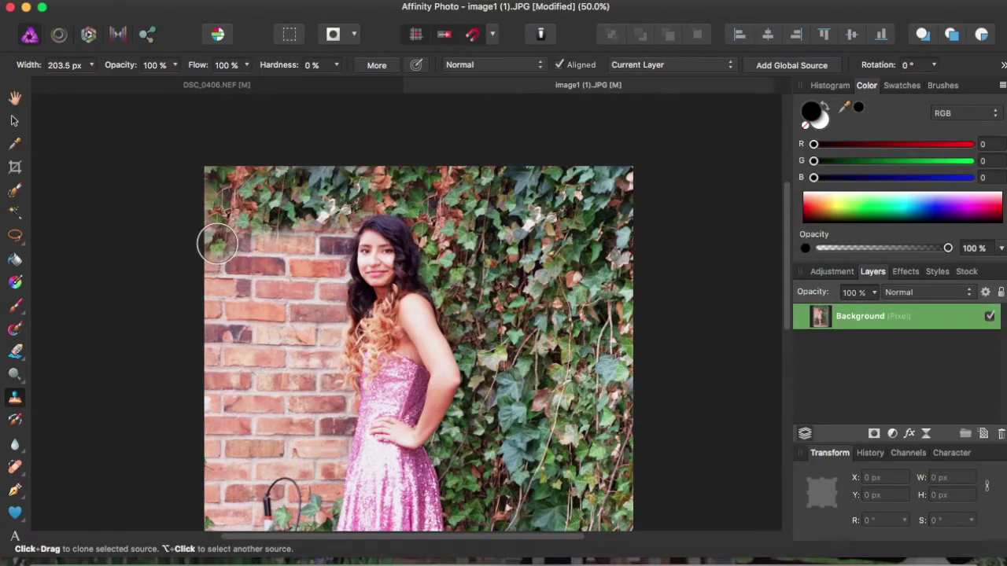
Repaint ivy across the brick rows in left-to-right strokes down to the lower-left corner
left_click_drag(218, 245, 335, 241)
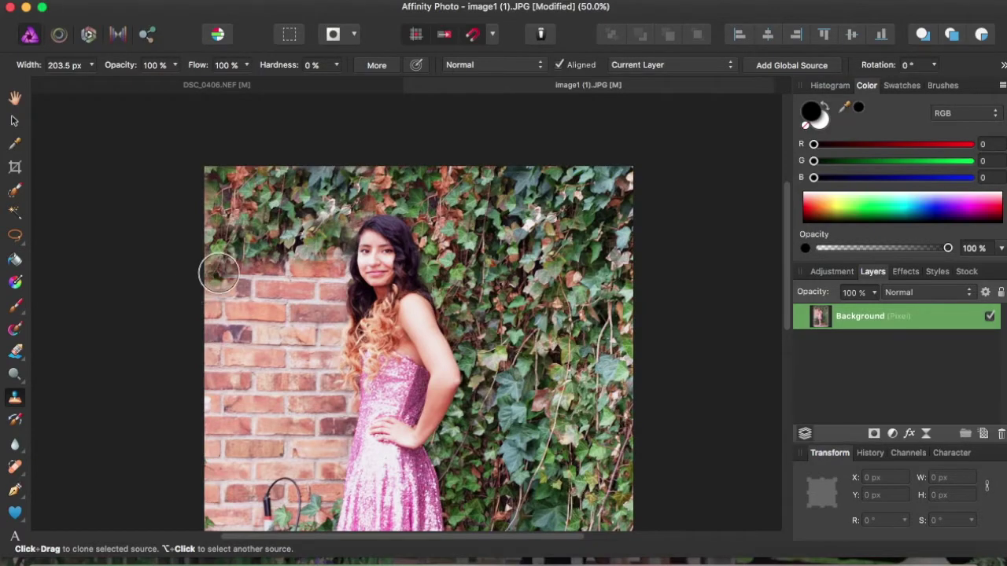
left_click_drag(218, 272, 334, 271)
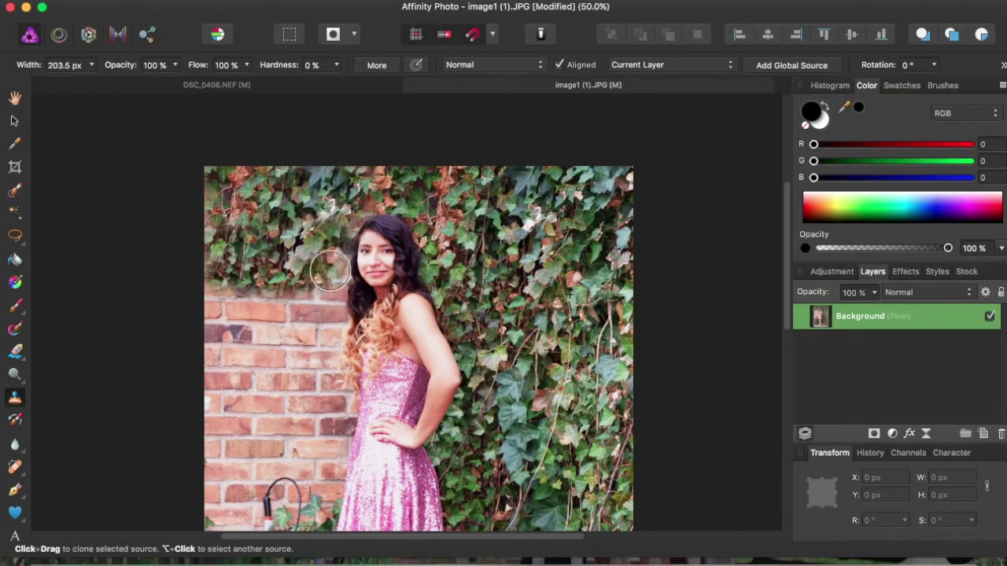
left_click_drag(218, 298, 304, 301)
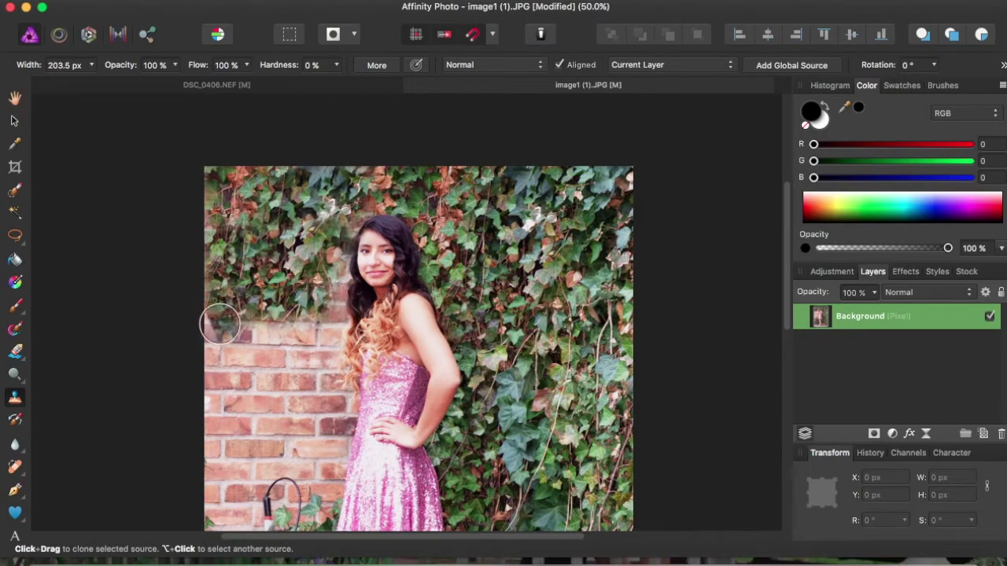
mouse_move(227, 329)
left_mouse_down()
mouse_move(338, 337)
mouse_move(311, 350)
mouse_move(213, 358)
mouse_move(266, 357)
left_mouse_up()
key("super+z")
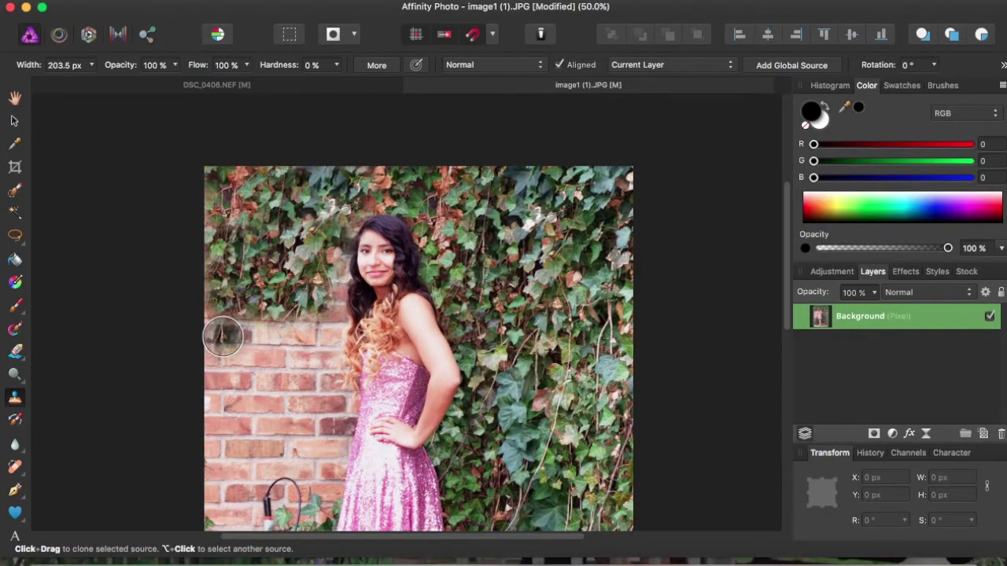
left_click_drag(218, 334, 323, 339)
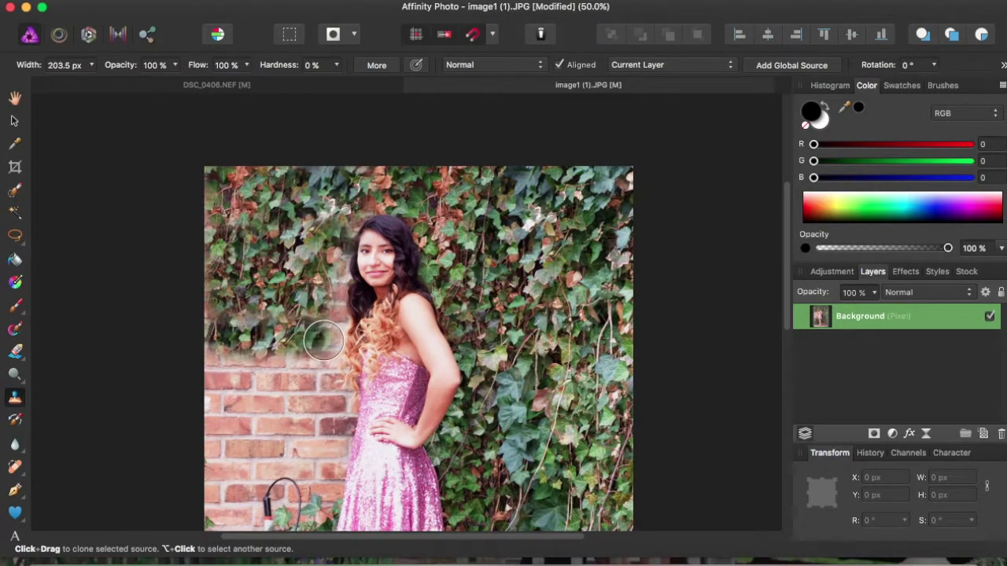
mouse_move(212, 374)
left_mouse_down()
mouse_move(319, 370)
mouse_move(324, 447)
mouse_move(304, 406)
mouse_move(262, 389)
mouse_move(207, 409)
mouse_move(253, 449)
mouse_move(287, 427)
mouse_move(307, 460)
mouse_move(258, 443)
mouse_move(218, 448)
mouse_move(224, 471)
mouse_move(247, 487)
mouse_move(322, 474)
left_mouse_up()
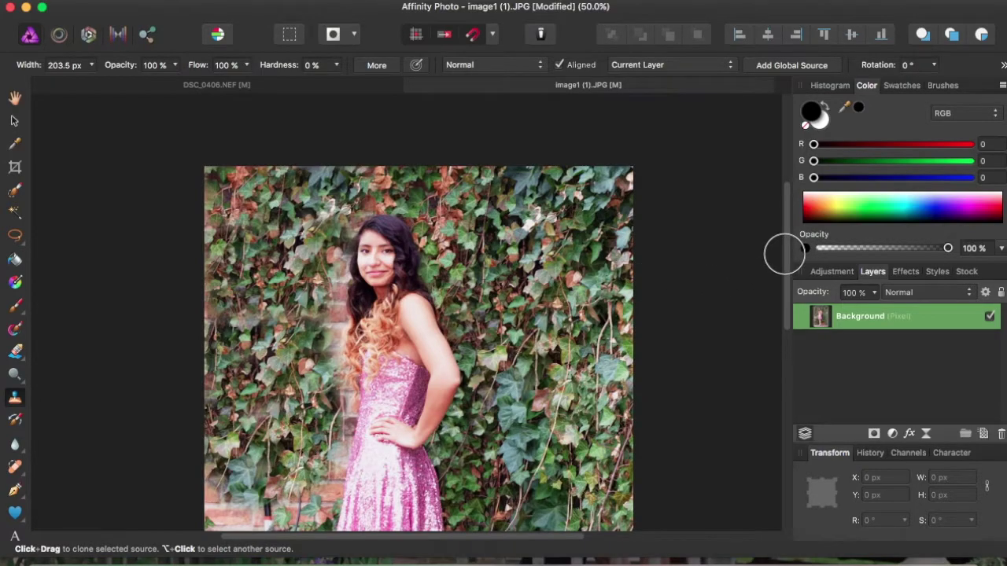
scroll(784, 284, "down", 5)
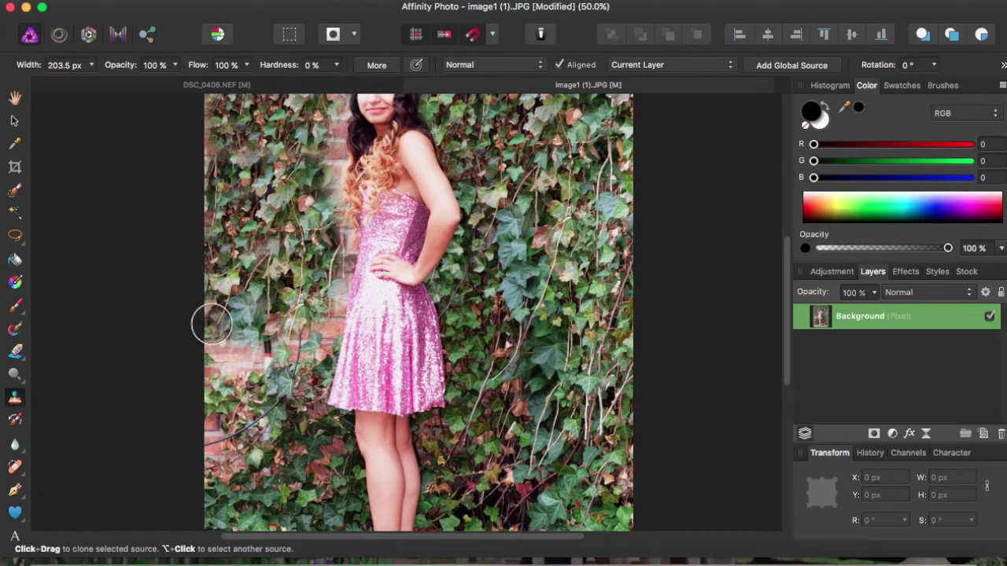
Paint cloned ivy over the remaining brick patches left of the pink dress
mouse_move(211, 324)
left_mouse_down()
mouse_move(271, 347)
mouse_move(304, 325)
mouse_move(329, 280)
mouse_move(311, 353)
mouse_move(214, 444)
mouse_move(226, 387)
mouse_move(214, 369)
mouse_move(221, 466)
mouse_move(235, 472)
mouse_move(298, 437)
mouse_move(323, 459)
left_mouse_up()
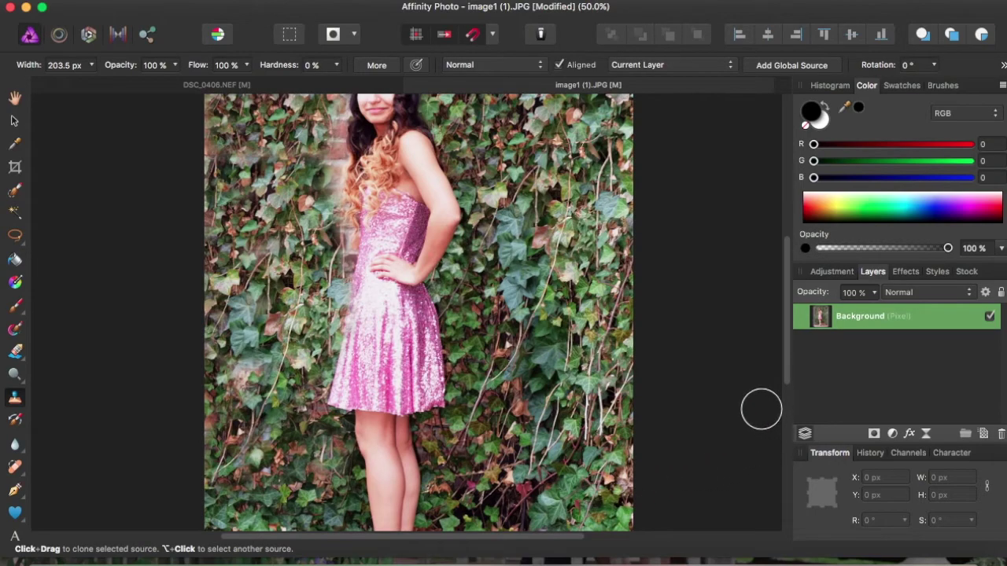
left_click_drag(251, 342, 241, 374)
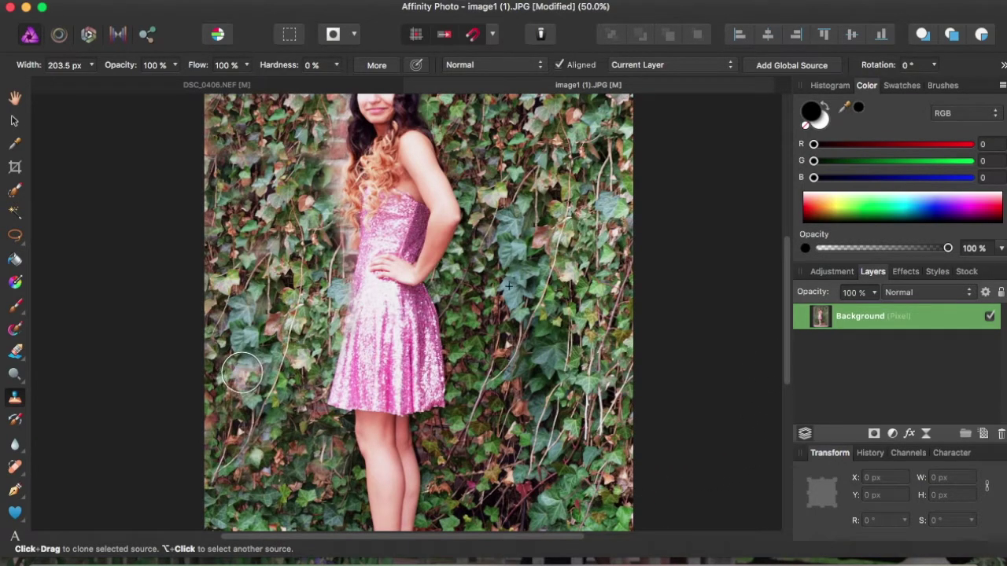
scroll(790, 283, "up", 4)
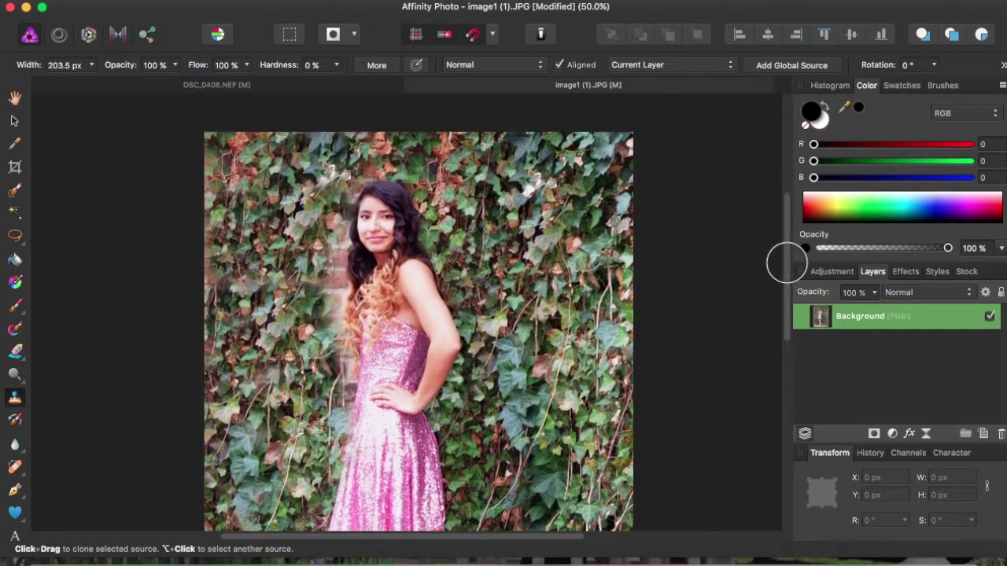
At 100% zoom, shrink the Clone Brush to 90.3 px and paint ivy beside her hair
key("super+equal")
key("super+equal")
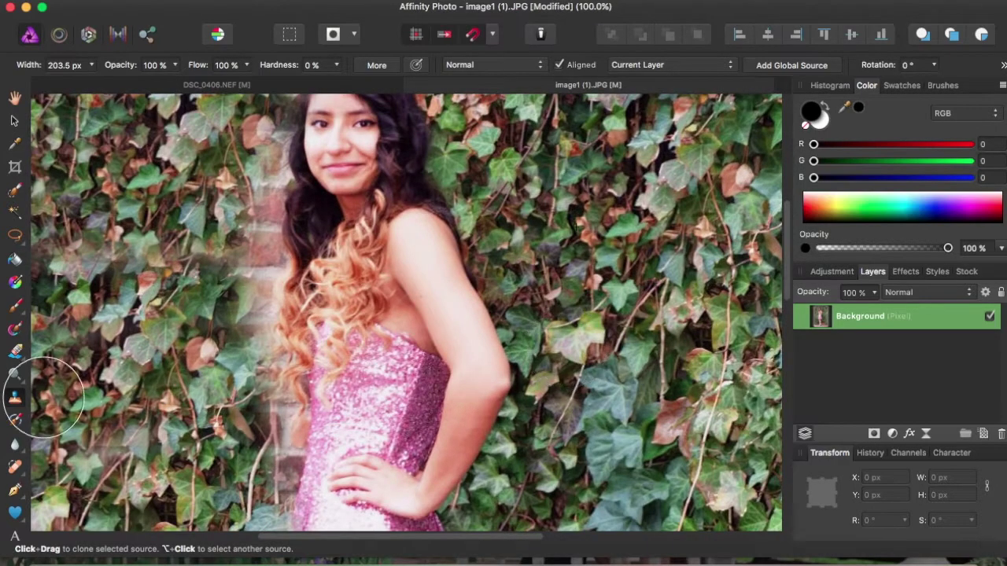
left_click_drag(200, 280, 208, 284)
key("bracketleft")
key("bracketleft")
key("bracketleft")
key("bracketleft")
key("bracketleft")
key("bracketleft")
key("bracketleft")
key("bracketleft")
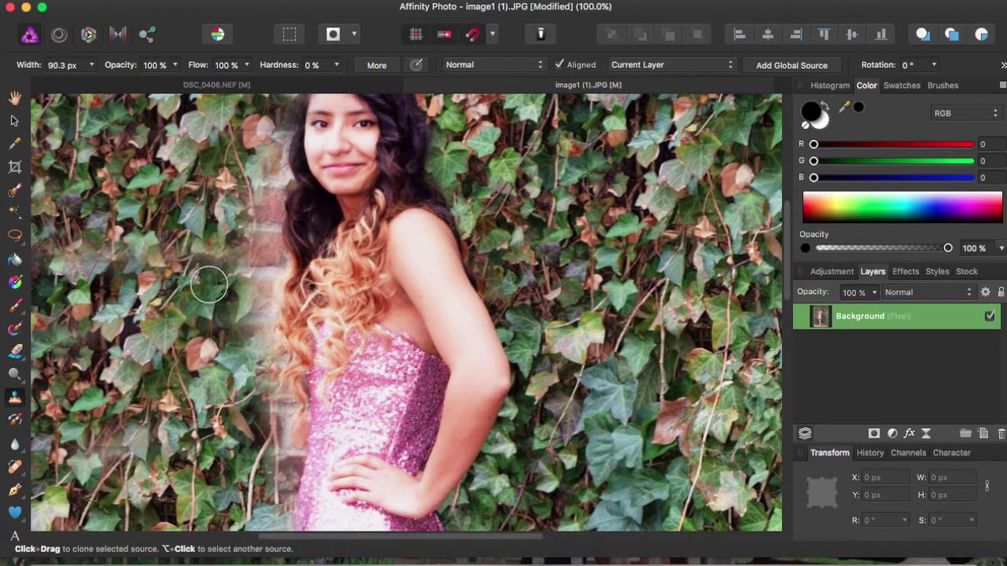
mouse_move(270, 140)
left_mouse_down()
mouse_move(269, 270)
mouse_move(249, 358)
mouse_move(255, 394)
mouse_move(280, 390)
mouse_move(269, 393)
mouse_move(276, 504)
left_mouse_up()
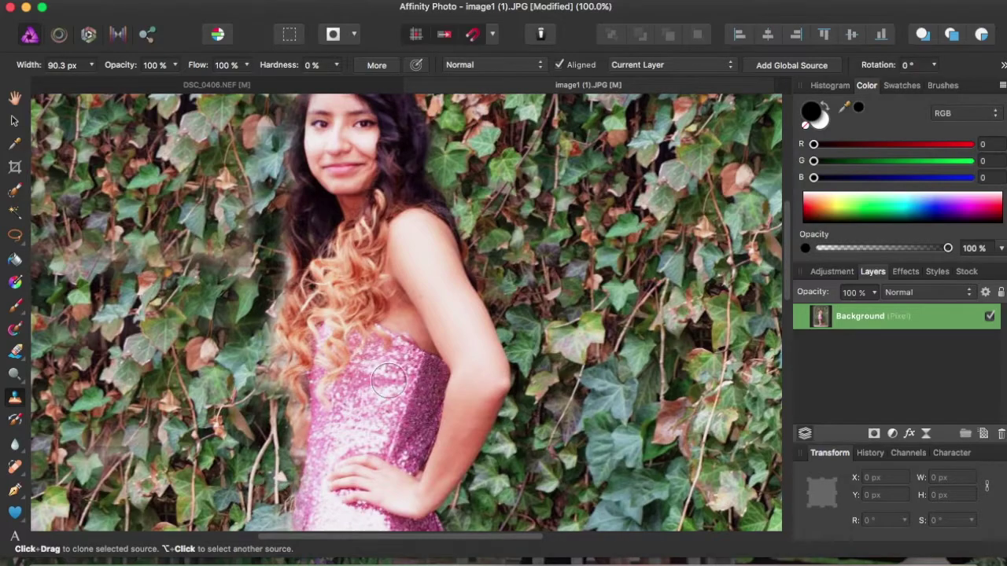
key("super+minus")
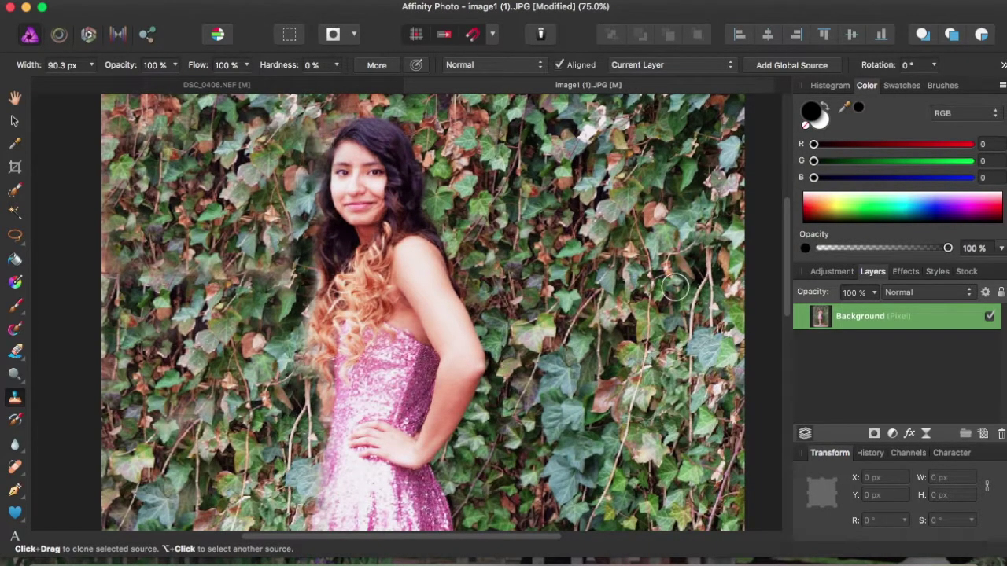
key("super+minus")
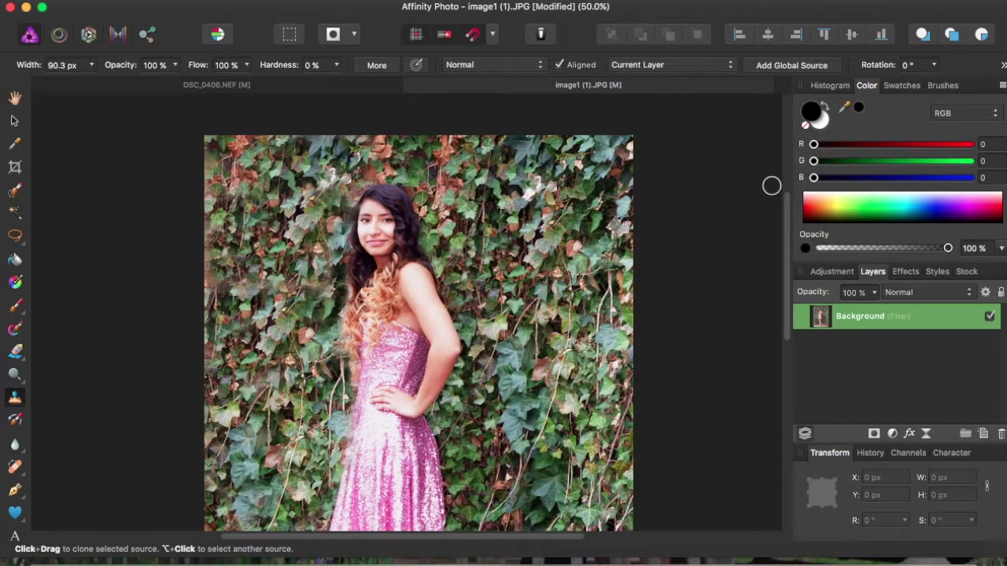
View the whole photo, then zoom to 75% on the loose brick by her heels
scroll(786, 205, "down", 5)
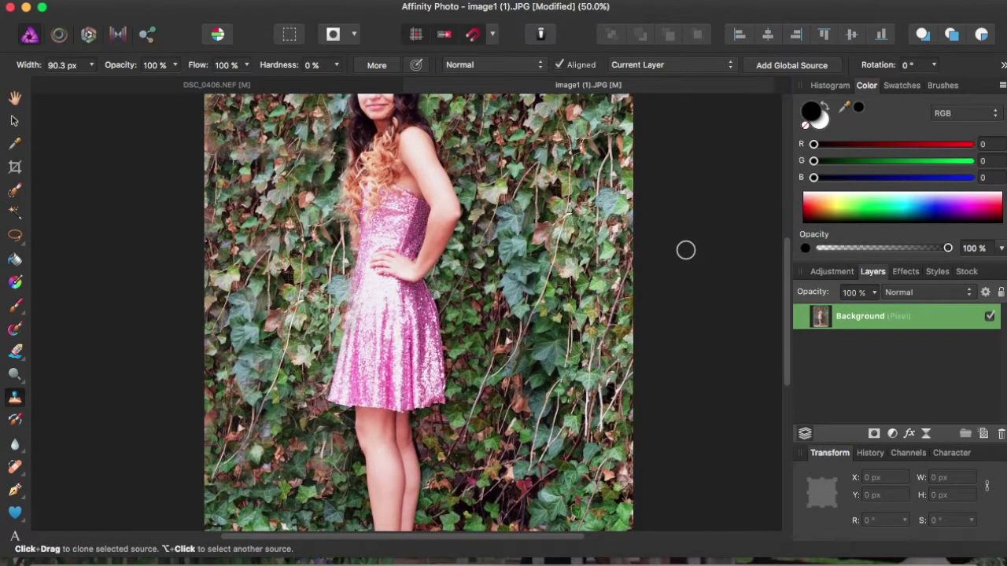
key("super+minus")
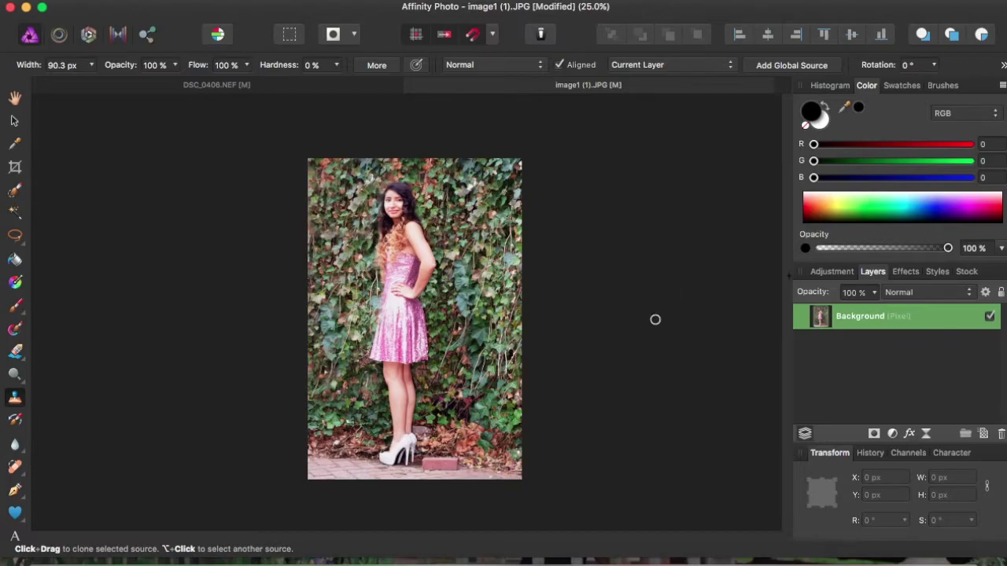
key("super+equal")
key("super+equal")
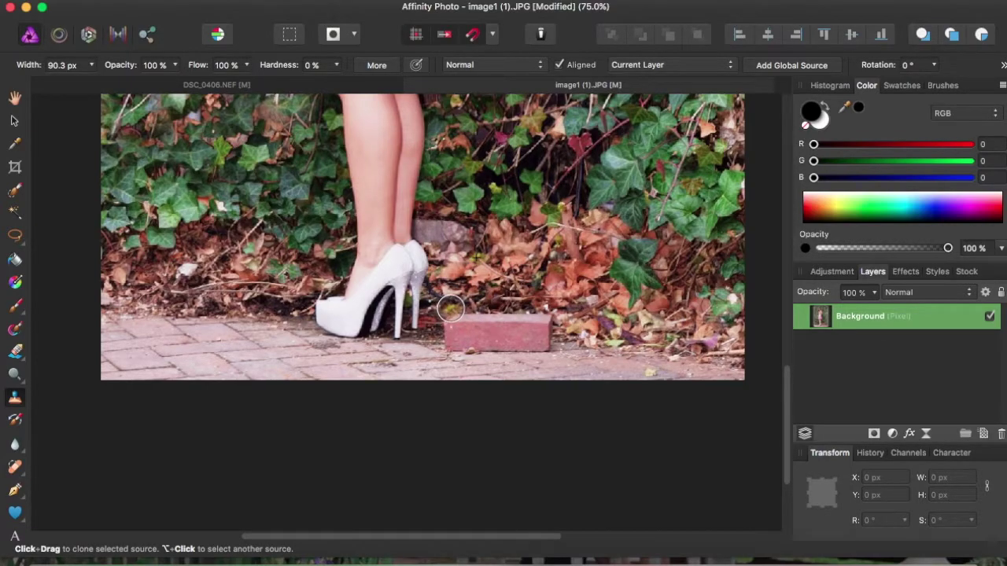
Clone fallen leaves over the loose brick by the heels and touch up around it
mouse_move(451, 309)
left_mouse_down()
mouse_move(461, 323)
mouse_move(554, 327)
mouse_move(508, 347)
mouse_move(465, 346)
mouse_move(449, 340)
mouse_move(634, 341)
left_mouse_up()
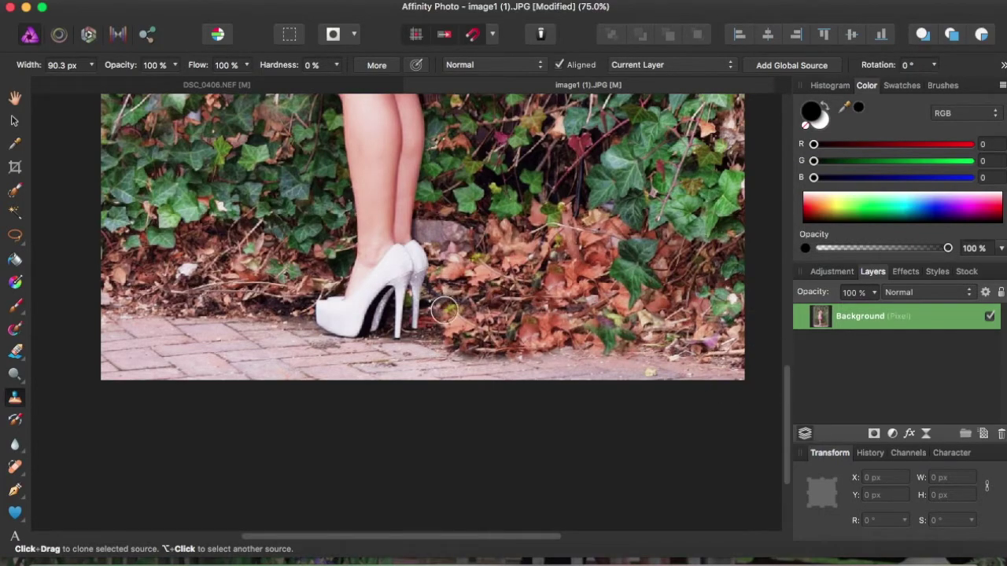
mouse_move(443, 311)
left_mouse_down()
mouse_move(445, 336)
mouse_move(433, 335)
mouse_move(462, 316)
left_mouse_up()
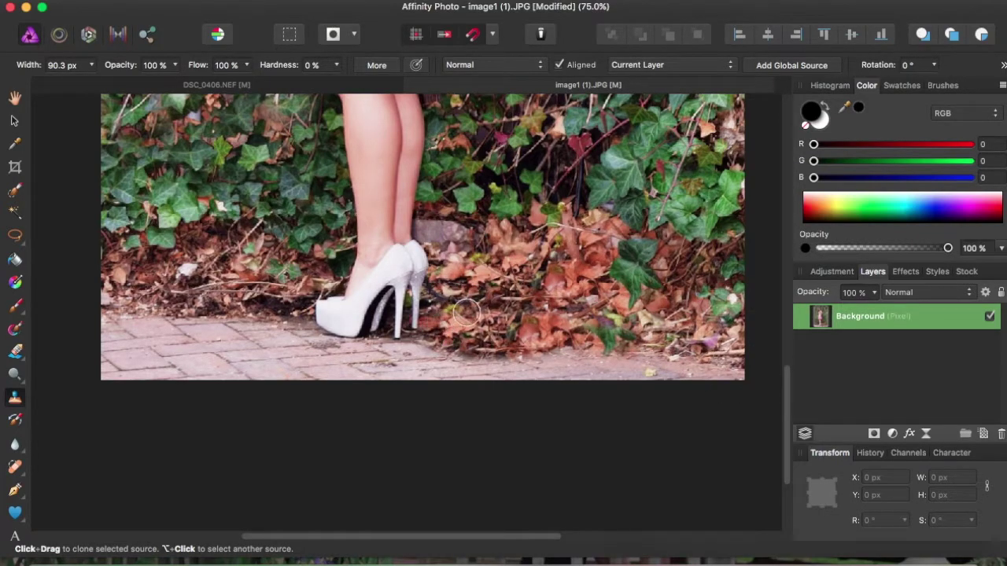
key("super+minus")
key("super+minus")
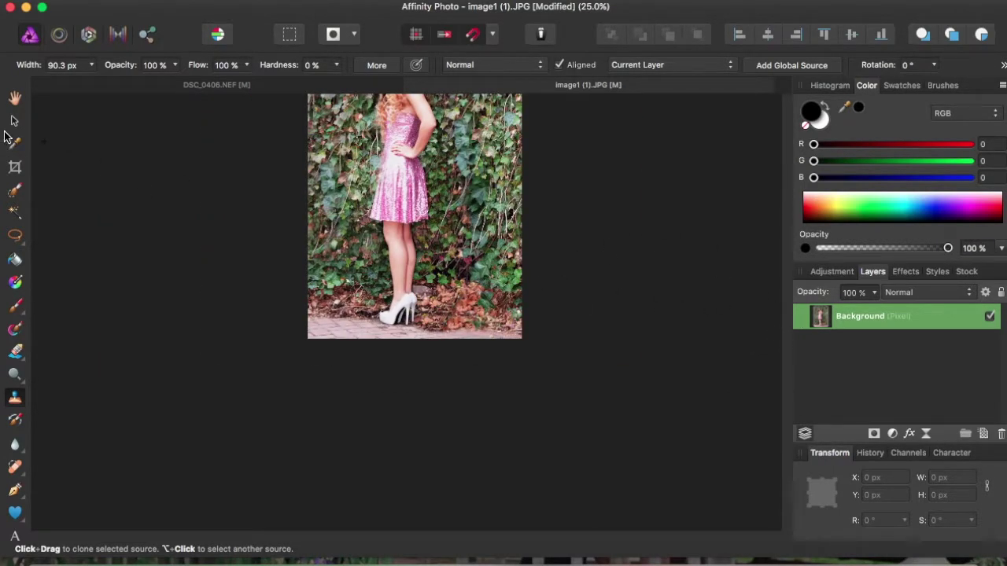
left_click(15, 98)
left_click_drag(480, 189, 483, 315)
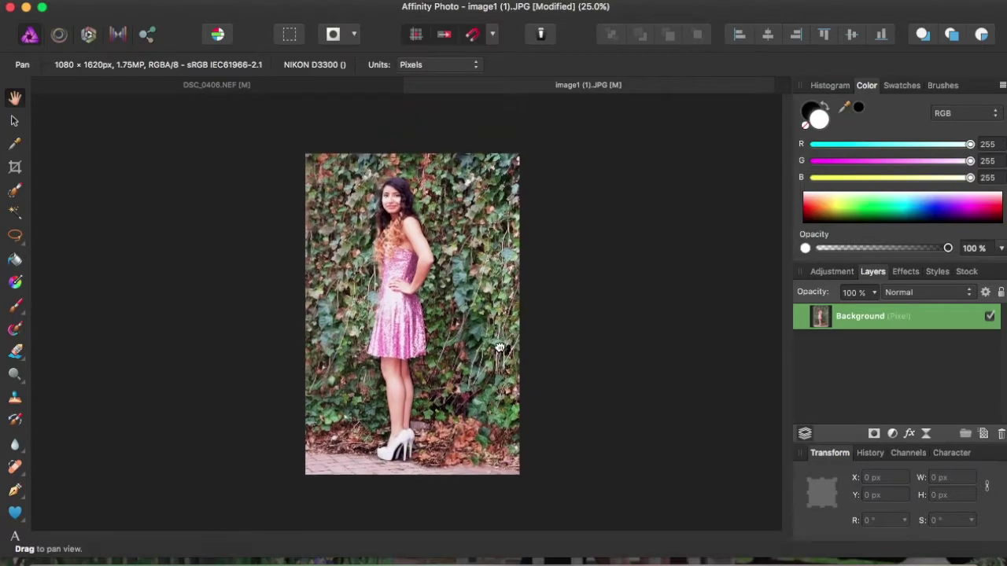
key("super+plus")
left_click_drag(787, 182, 785, 305)
key("super+minus")
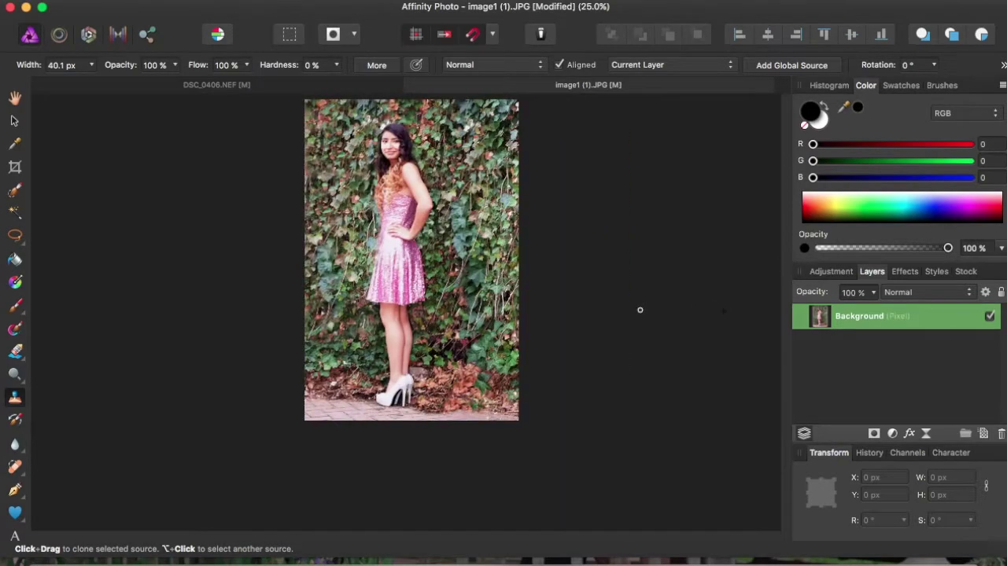